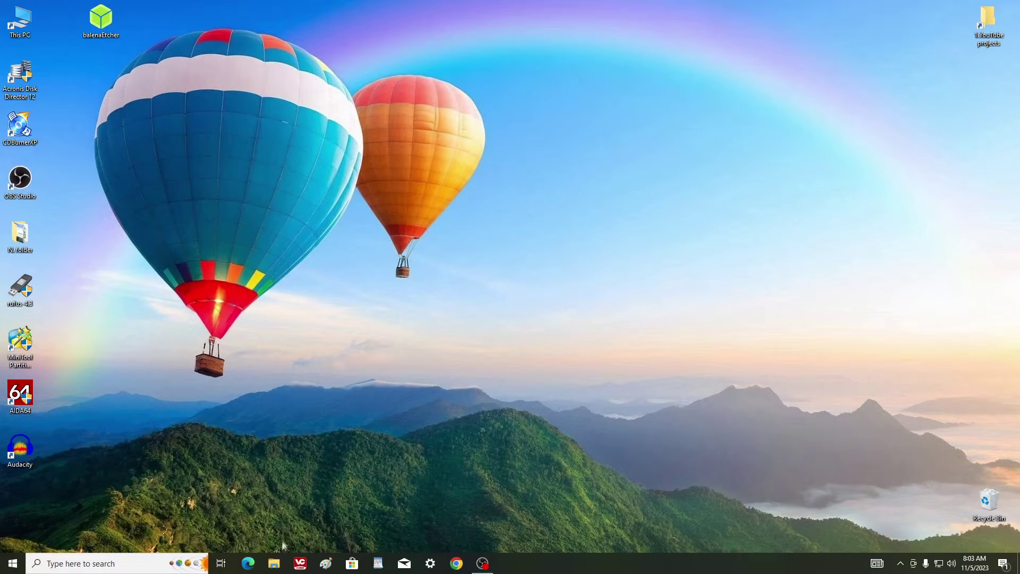
# Step: Open File Explorer, go to This PC, and view drive D's contents
pyautogui.click(277, 564)
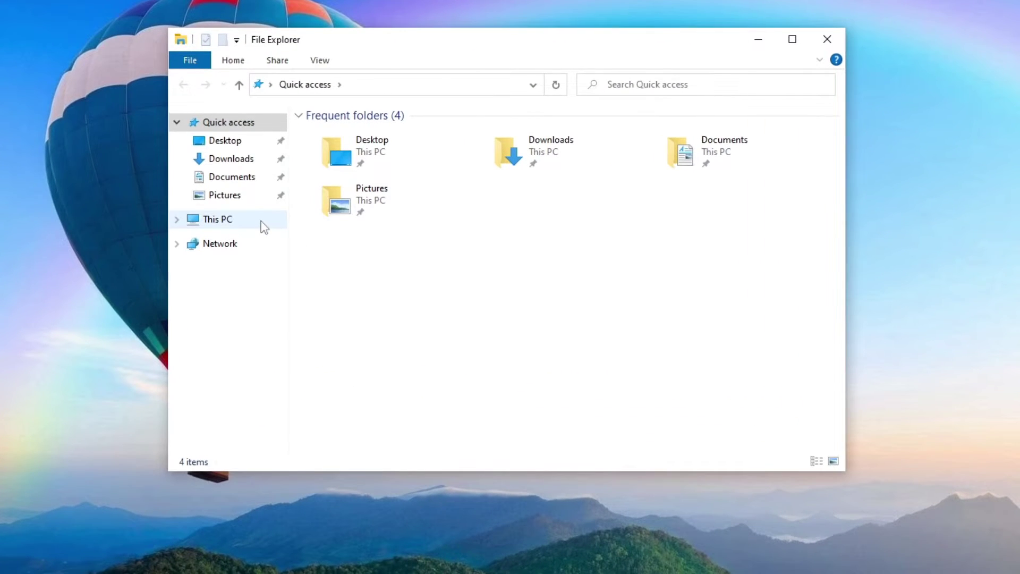
pyautogui.click(264, 226)
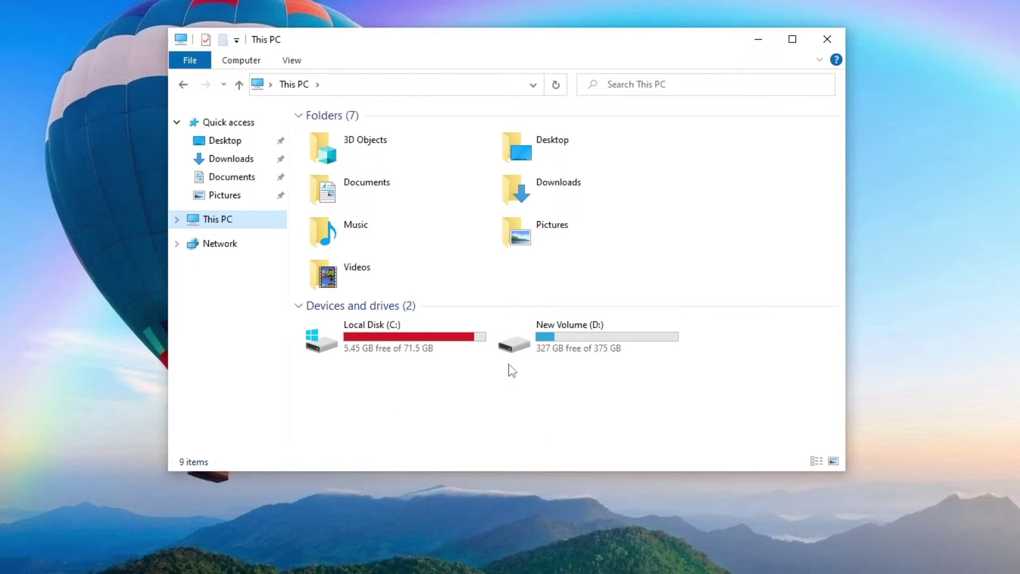
pyautogui.doubleClick(563, 344)
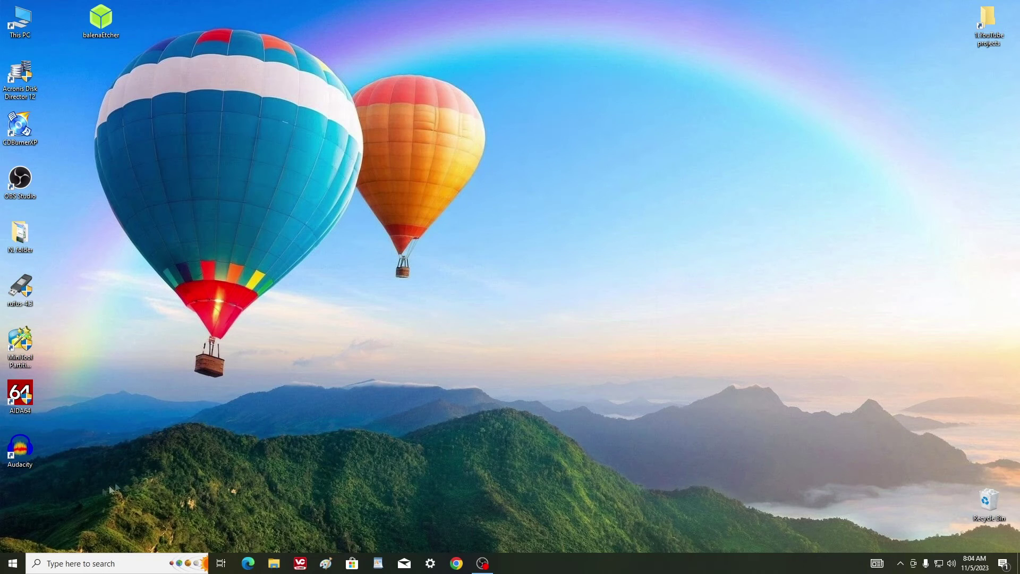
# Step: Launch Disk Management from the Start context menu, then widen and centre its window
pyautogui.rightClick(12, 563)
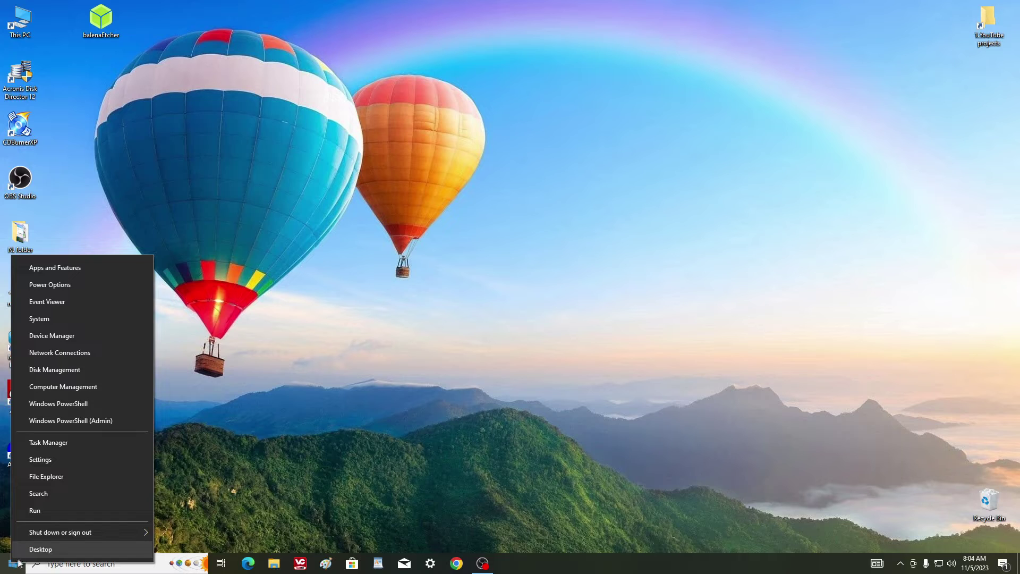
pyautogui.click(119, 370)
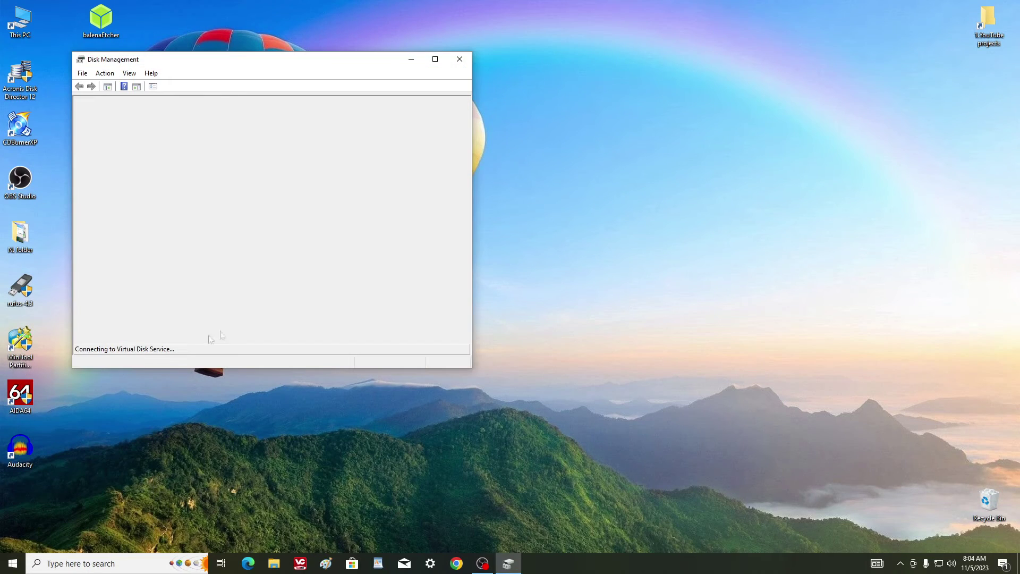
pyautogui.moveTo(471, 255); pyautogui.dragTo(642, 250)
pyautogui.moveTo(411, 64); pyautogui.dragTo(558, 127)
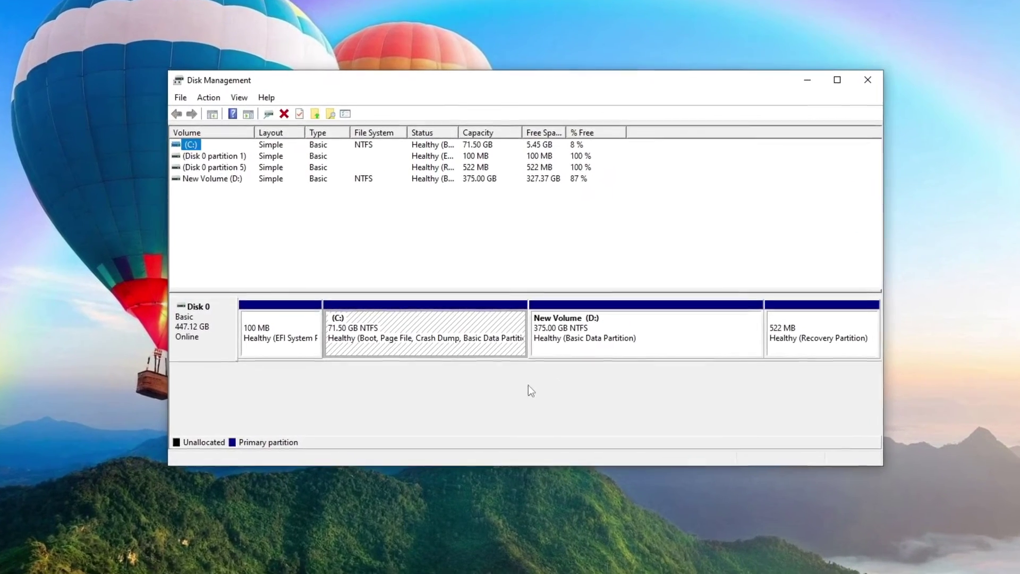
pyautogui.rightClick(469, 320)
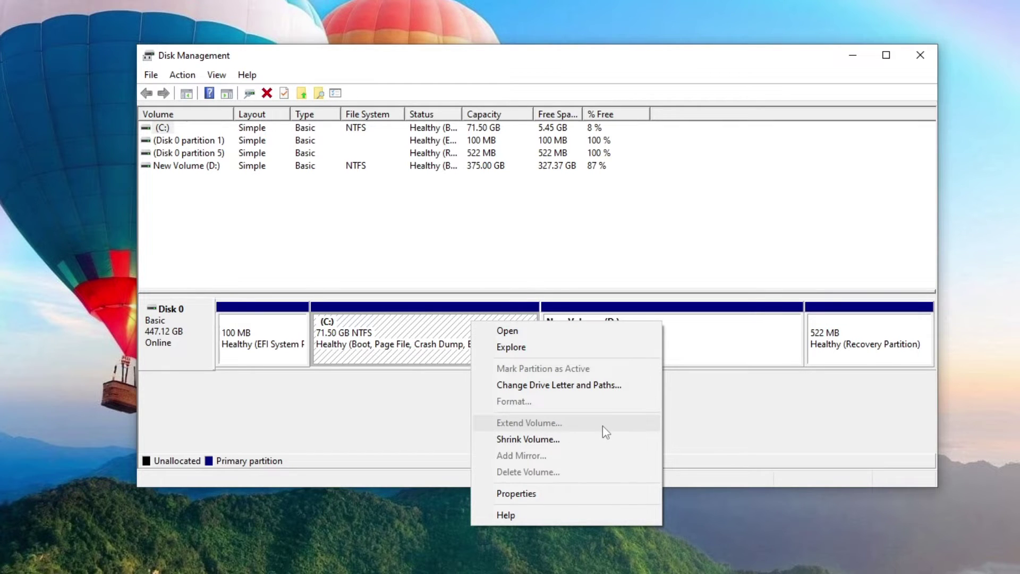
pyautogui.click(674, 430)
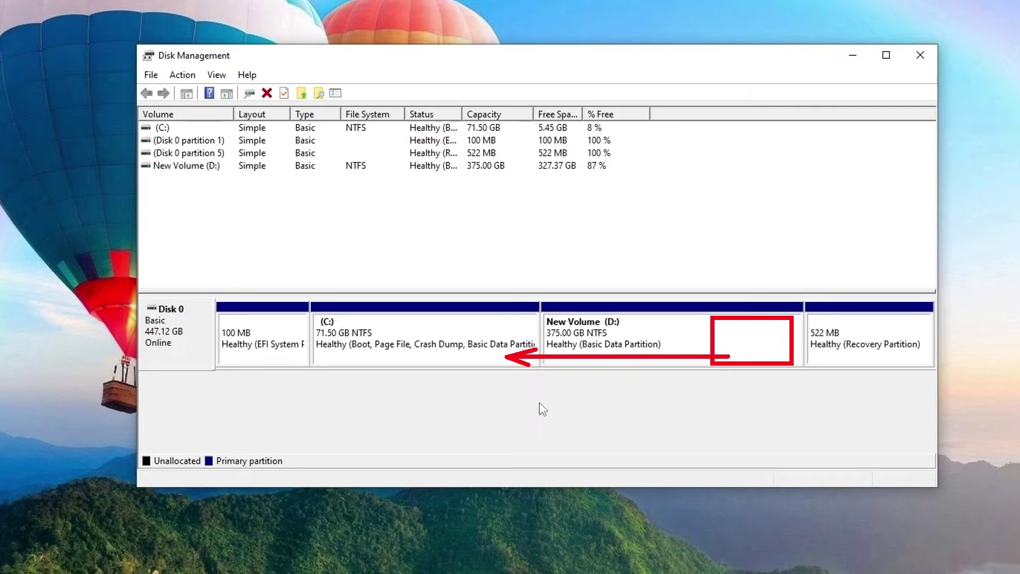
pyautogui.click(712, 346)
pyautogui.rightClick(711, 346)
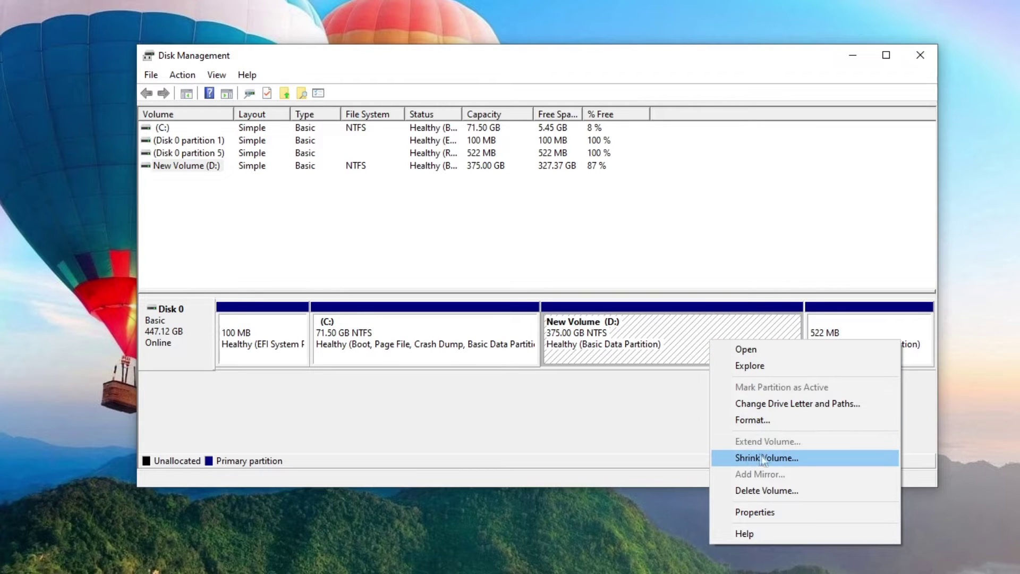
# Step: Shrink New Volume (D:), replacing the suggested amount with 200000 MB
pyautogui.click(828, 459)
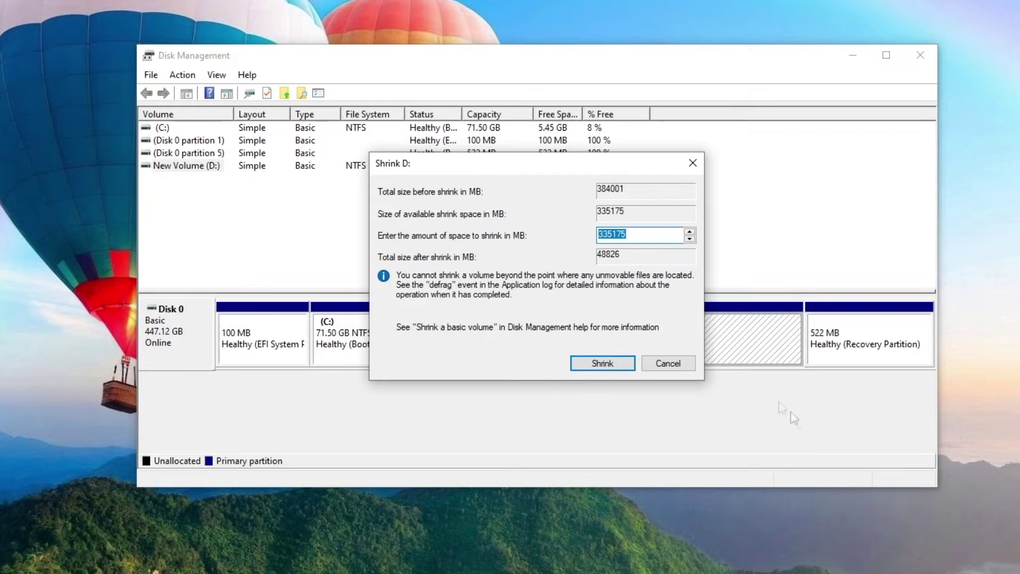
pyautogui.click(629, 236)
pyautogui.press('BackSpace')
pyautogui.press('BackSpace')
pyautogui.press('BackSpace')
pyautogui.press('BackSpace')
pyautogui.press('BackSpace')
pyautogui.press('BackSpace')
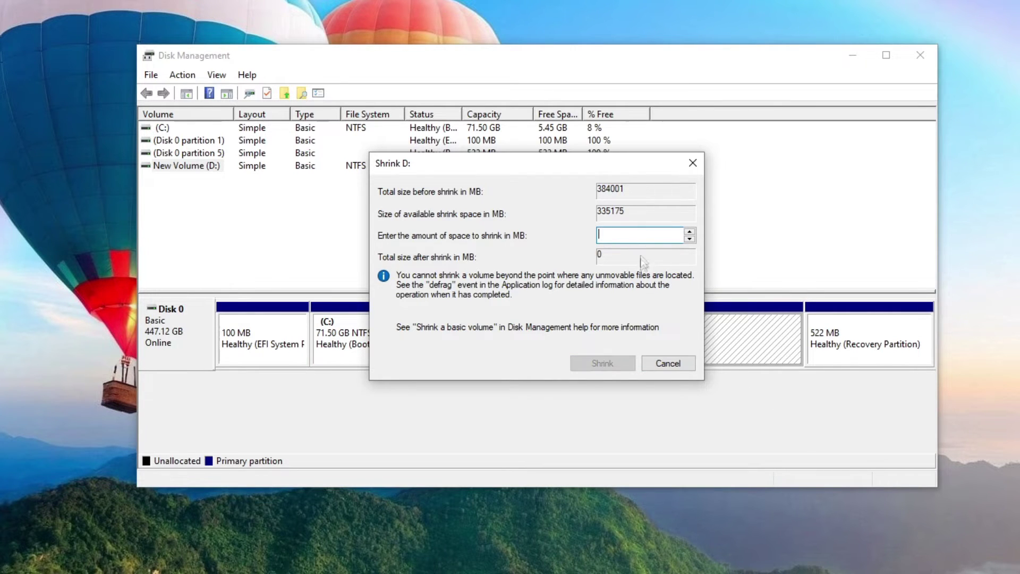
pyautogui.write('200')
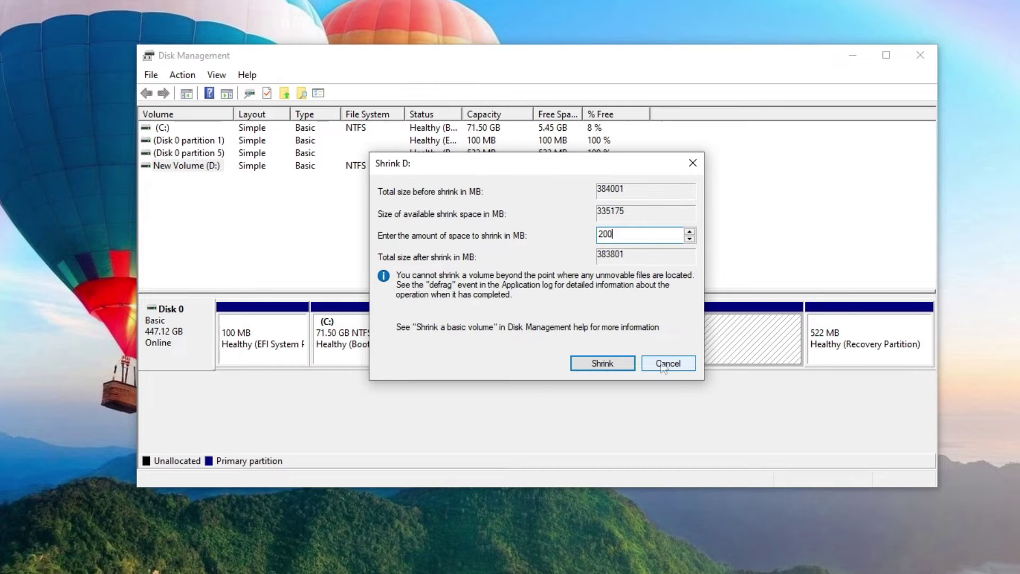
pyautogui.write('000')
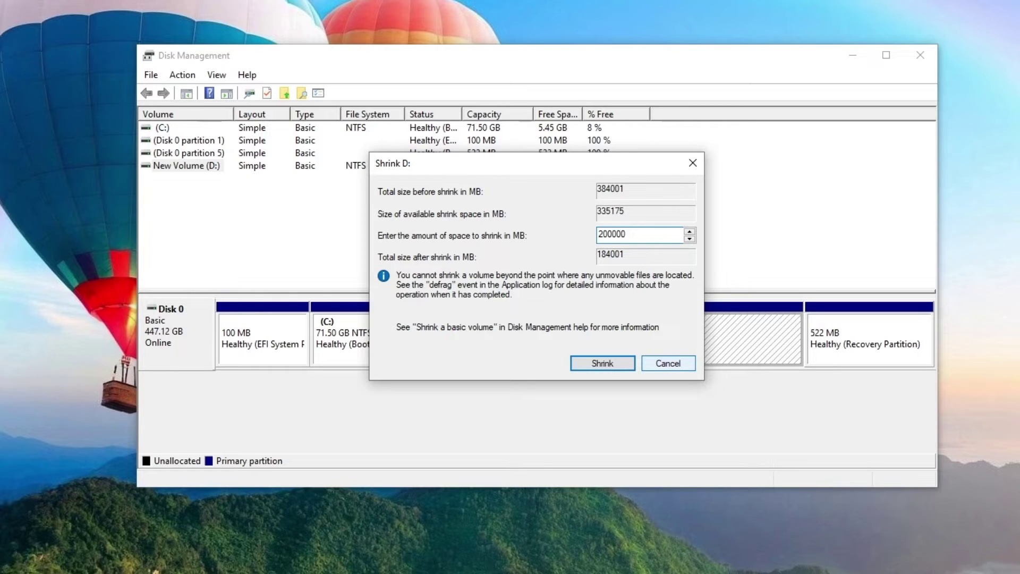
pyautogui.click(619, 366)
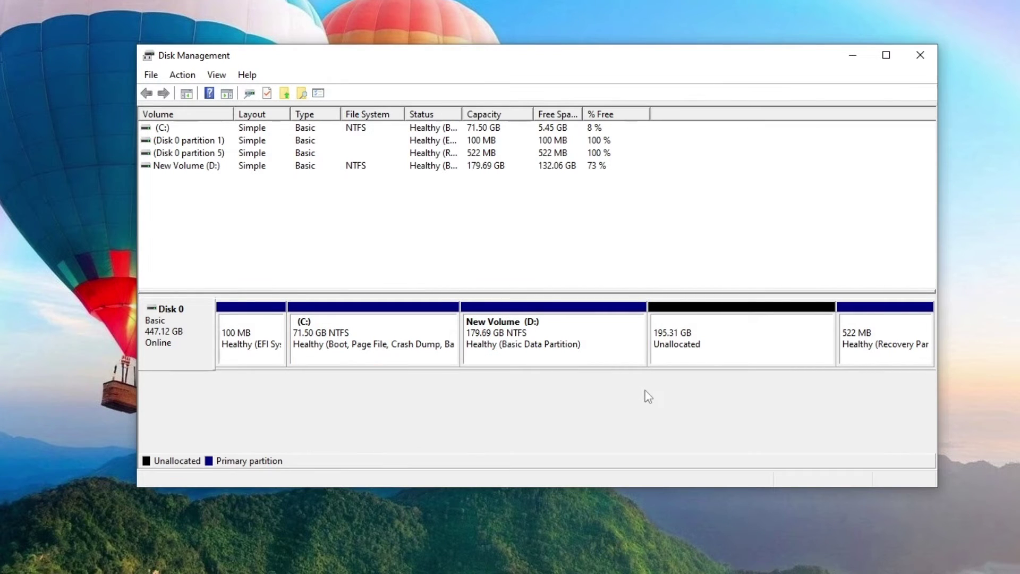
# Step: Bring up the options for the new 195.31 GB unallocated space
pyautogui.rightClick(755, 340)
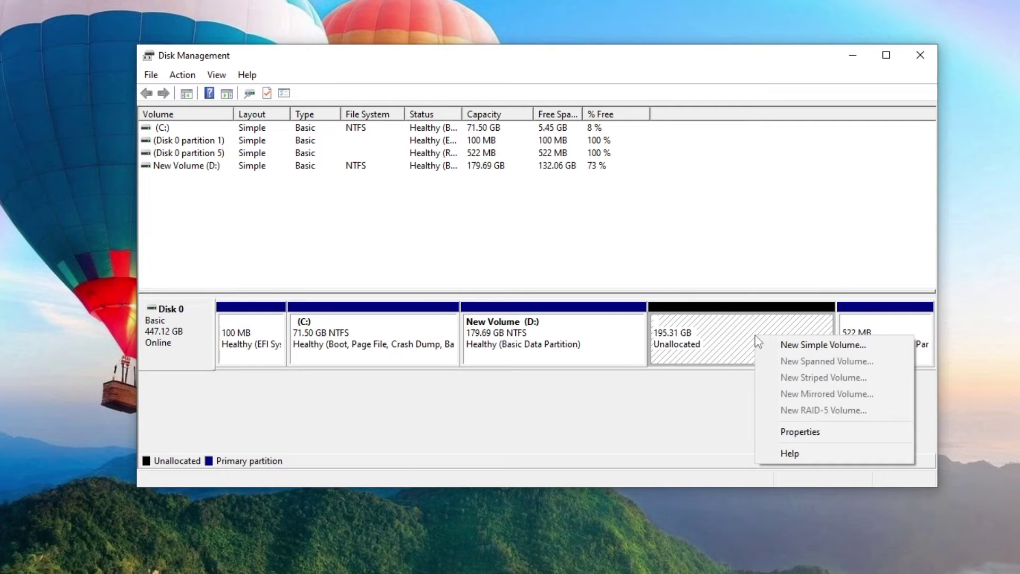
# Step: Create a New Simple Volume on the unallocated space: full 200000 MB, drive letter E, NTFS quick format
pyautogui.click(882, 350)
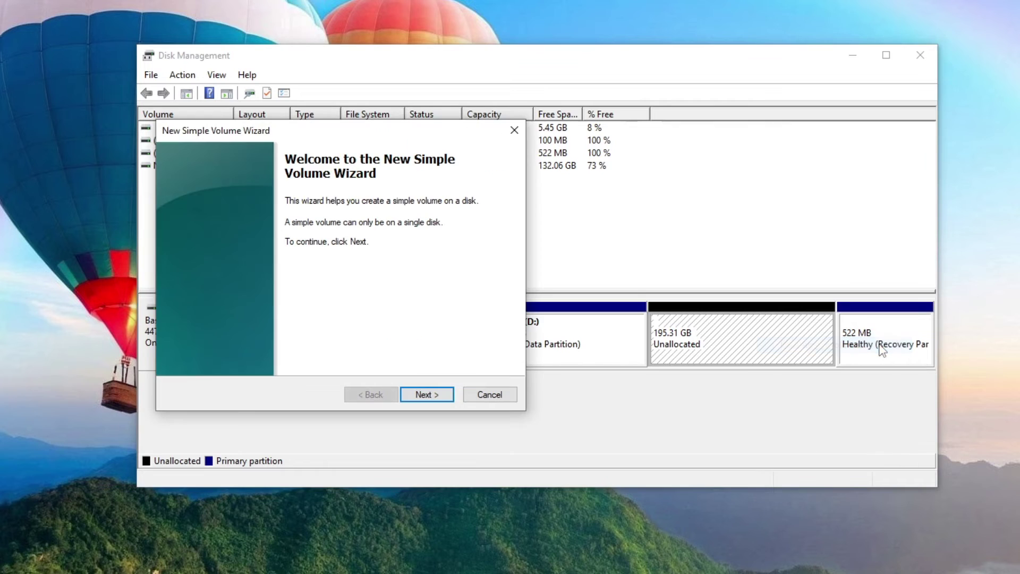
pyautogui.click(447, 397)
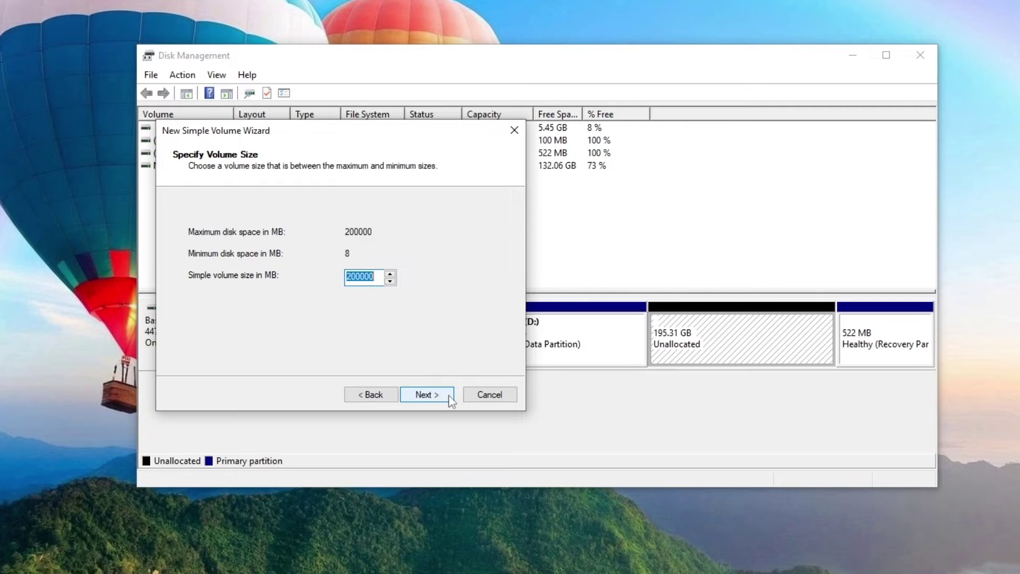
pyautogui.click(451, 401)
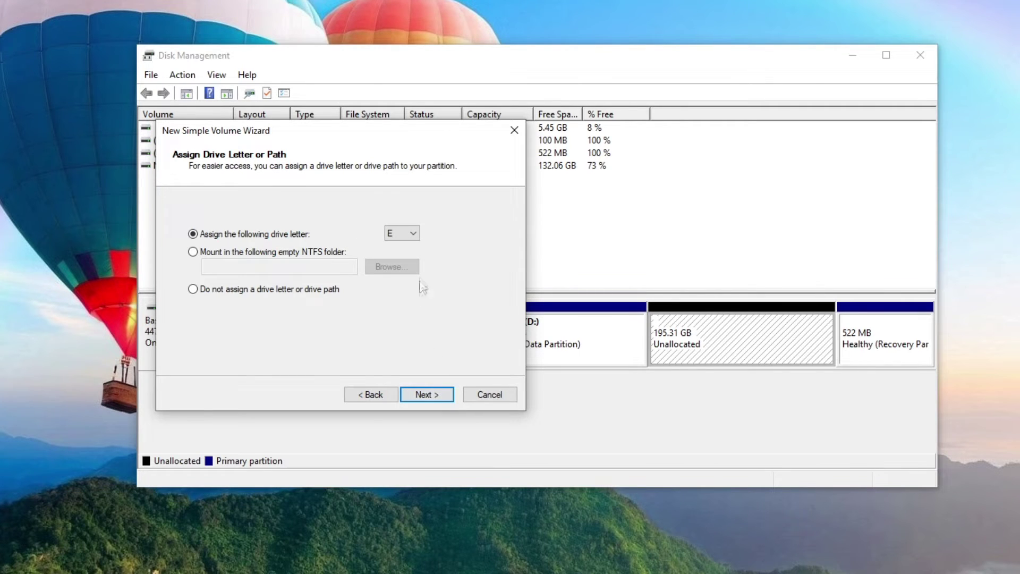
pyautogui.click(412, 233)
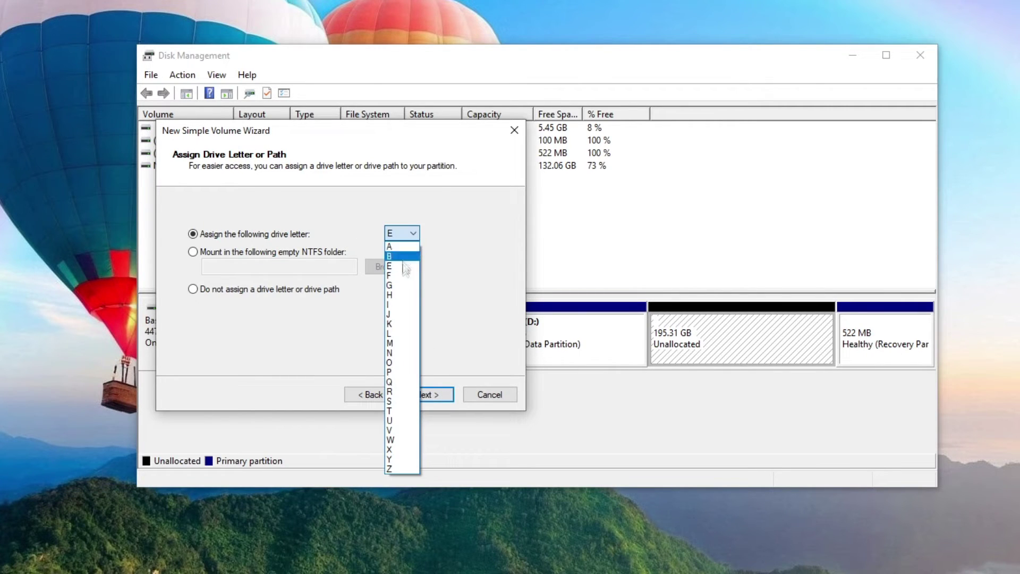
pyautogui.click(446, 279)
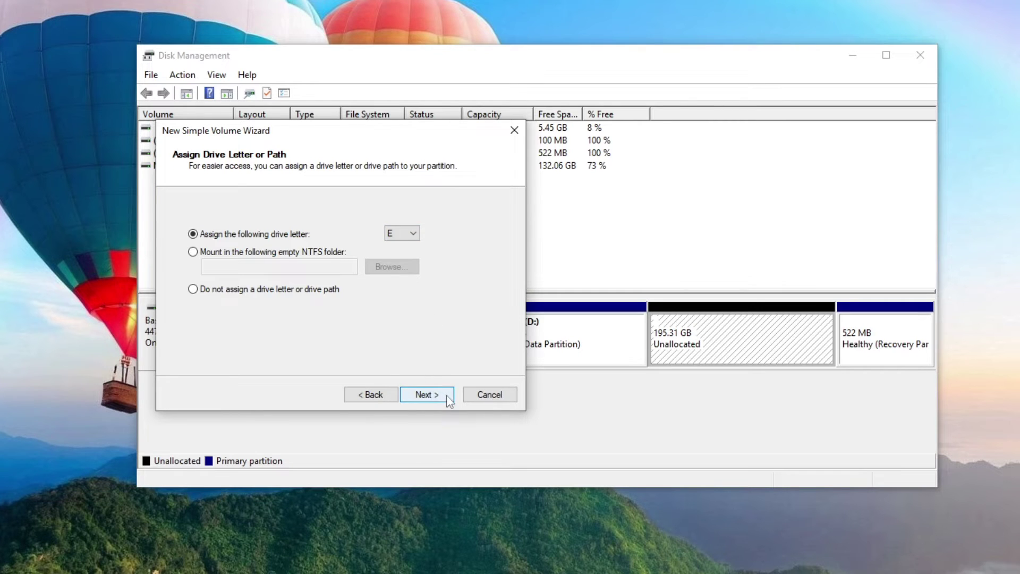
pyautogui.click(429, 385)
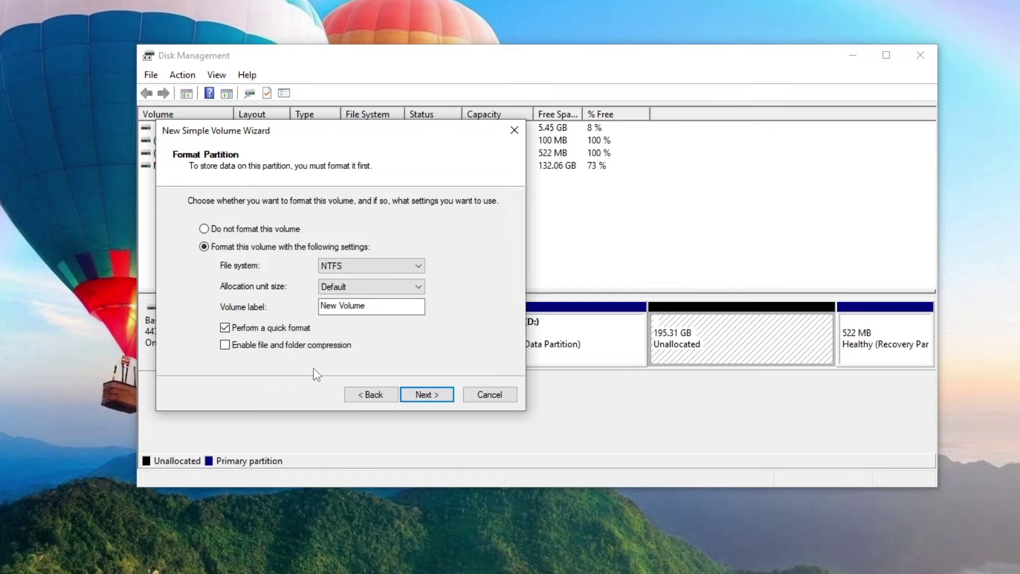
pyautogui.click(408, 396)
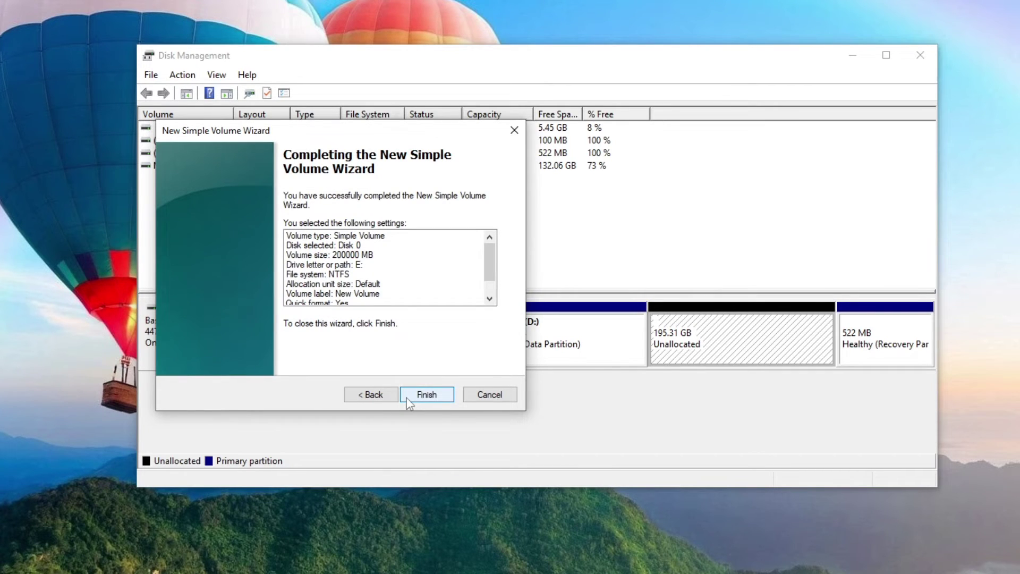
pyautogui.click(444, 402)
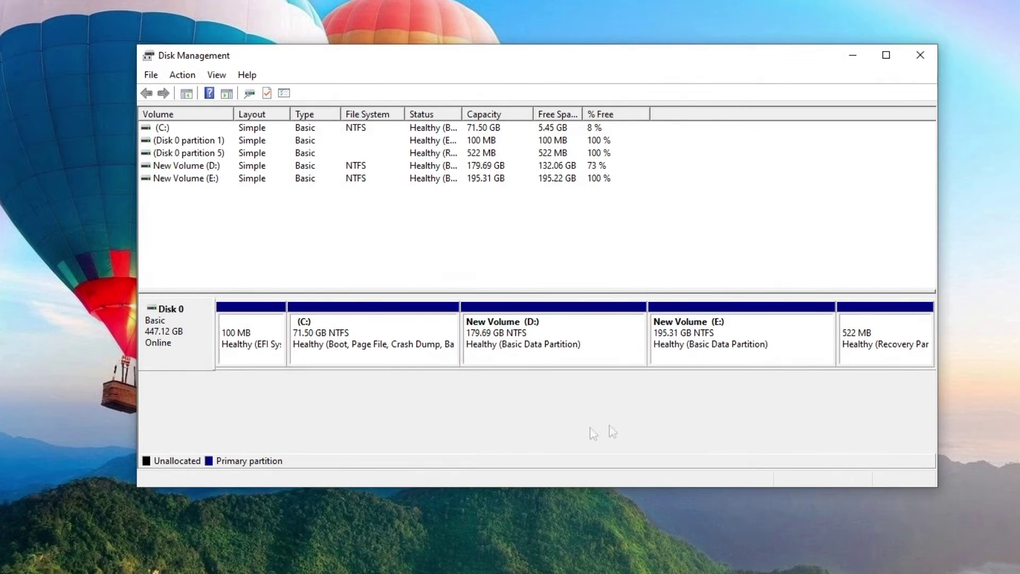
# Step: Close Disk Management and reopen File Explorer
pyautogui.click(918, 56)
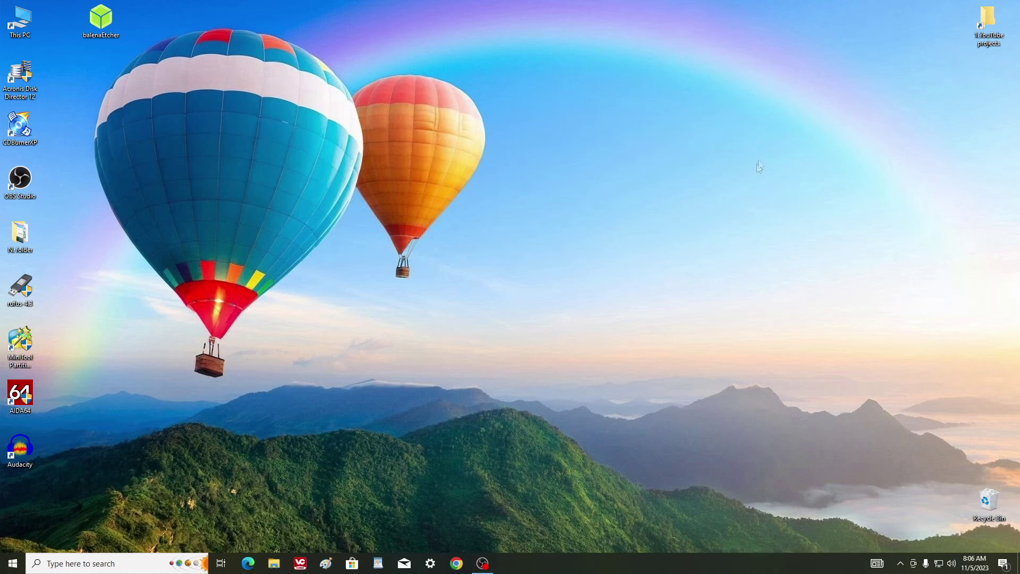
pyautogui.click(274, 563)
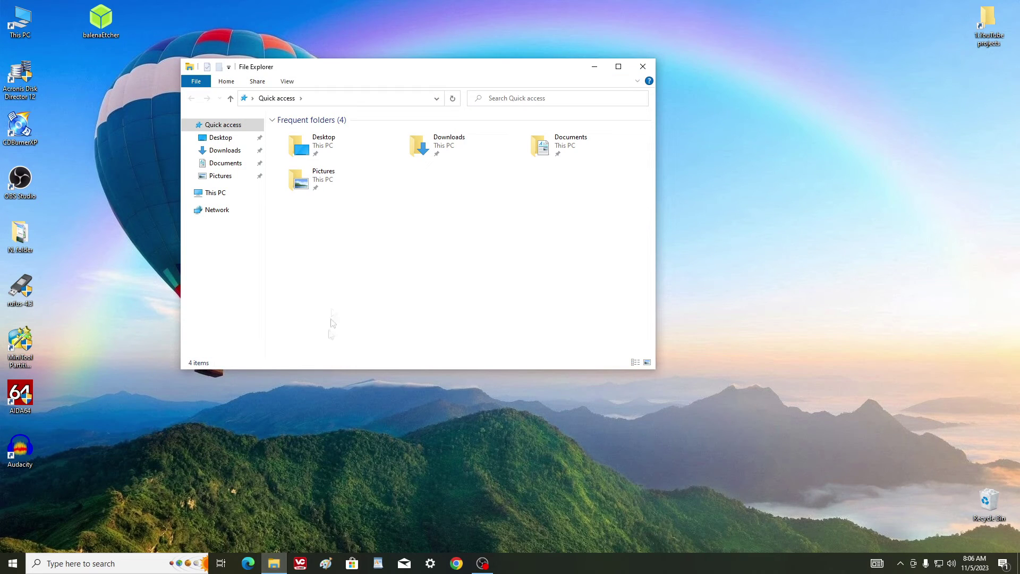
# Step: Open drive D in a separate window and the empty drive E in the first, side by side
pyautogui.click(248, 194)
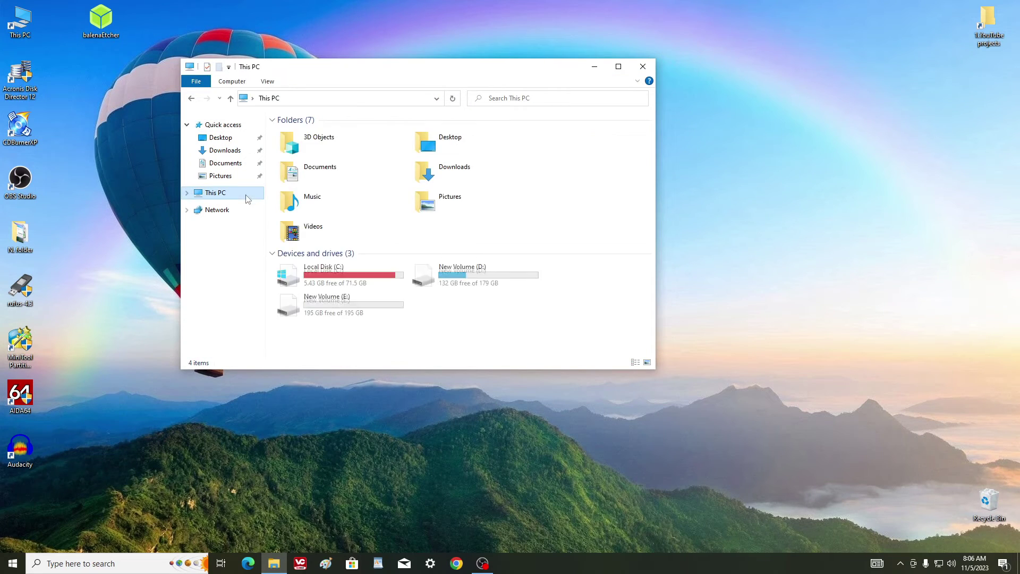
pyautogui.rightClick(455, 280)
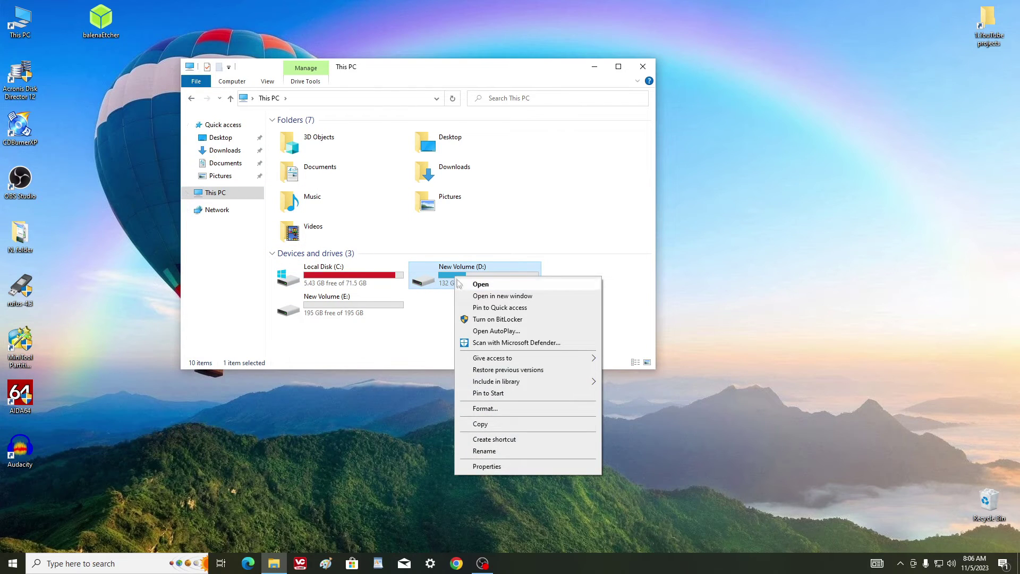
pyautogui.click(547, 301)
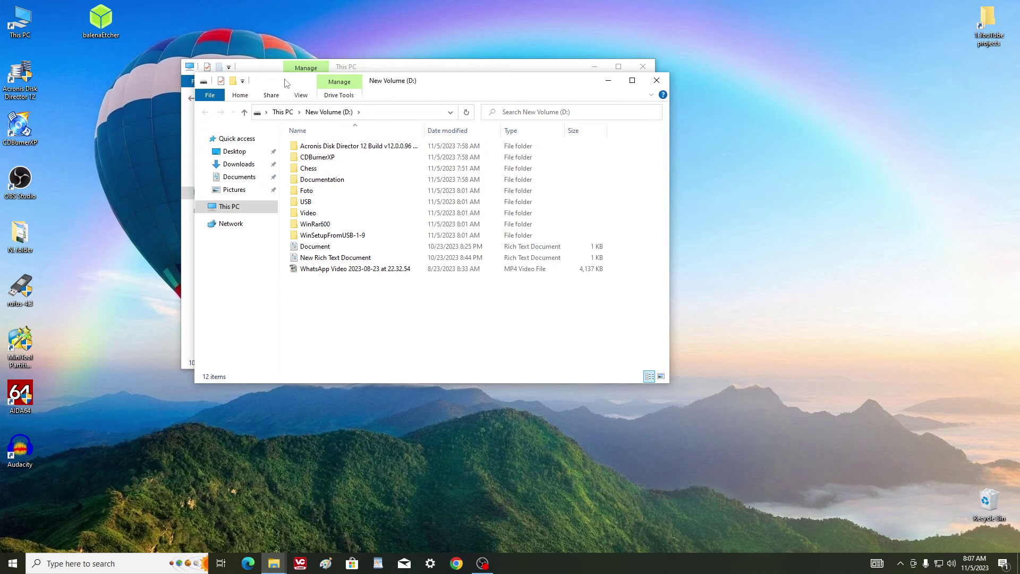
pyautogui.moveTo(285, 83); pyautogui.dragTo(646, 89)
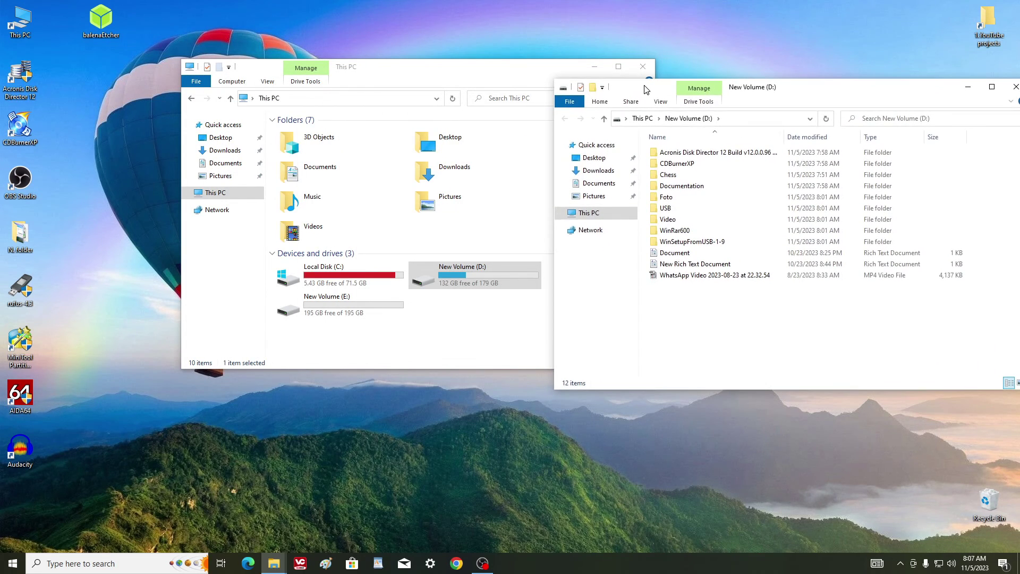
pyautogui.doubleClick(361, 301)
pyautogui.moveTo(520, 71); pyautogui.dragTo(416, 93)
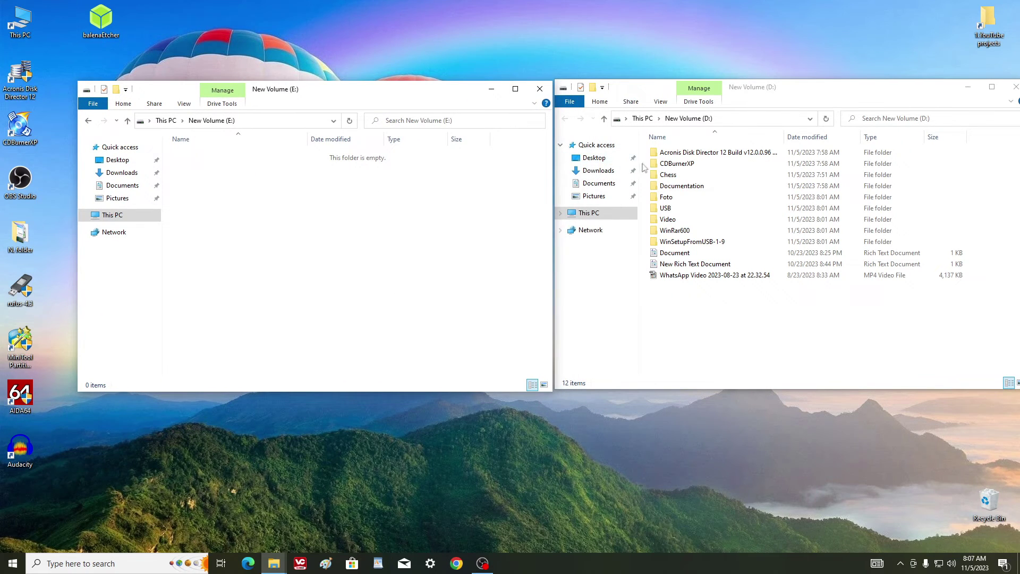
# Step: Select D:'s twelve folders and files, drag them into E: to copy, then close both windows
pyautogui.moveTo(644, 148); pyautogui.dragTo(725, 311)
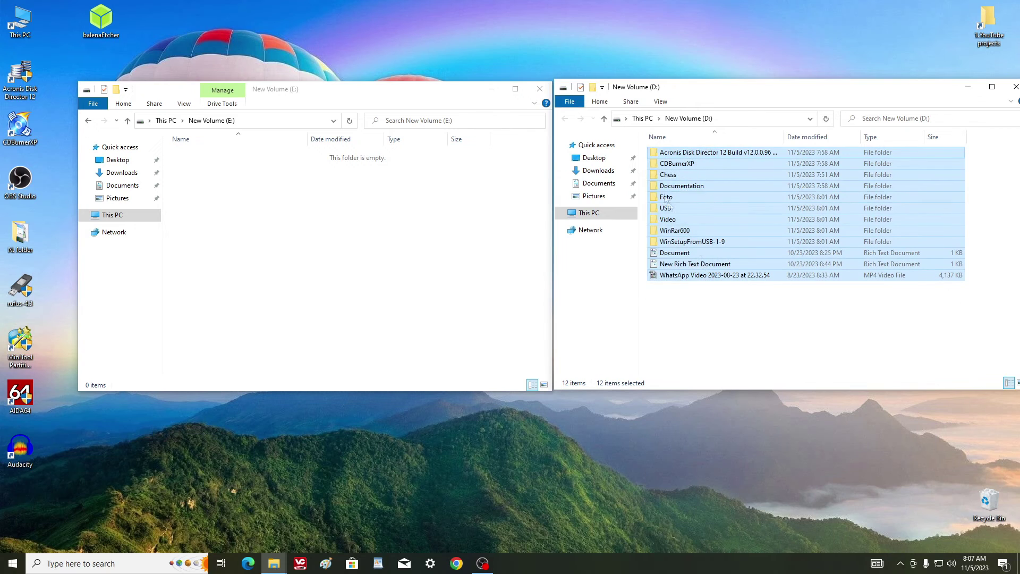
pyautogui.moveTo(667, 202); pyautogui.dragTo(353, 236)
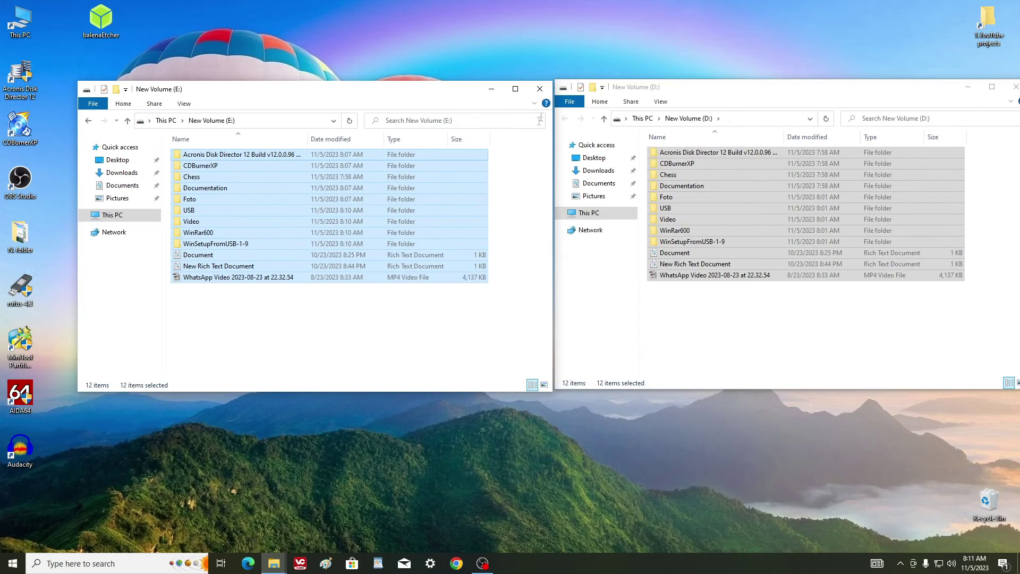
pyautogui.click(547, 95)
pyautogui.moveTo(933, 87); pyautogui.dragTo(861, 95)
pyautogui.click(935, 91)
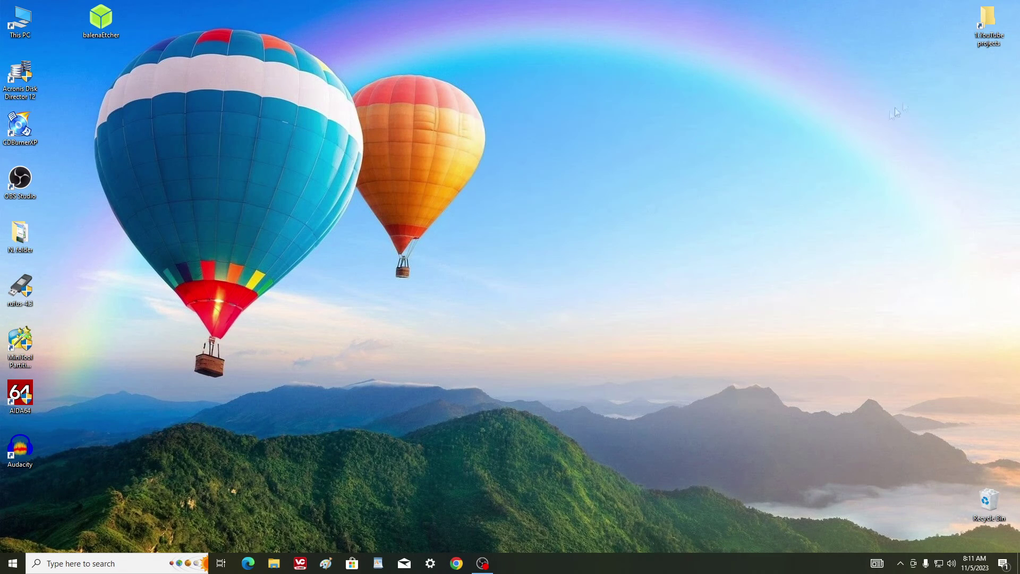
# Step: Relaunch Disk Management from the Start context menu, then widen and reposition its window
pyautogui.rightClick(15, 563)
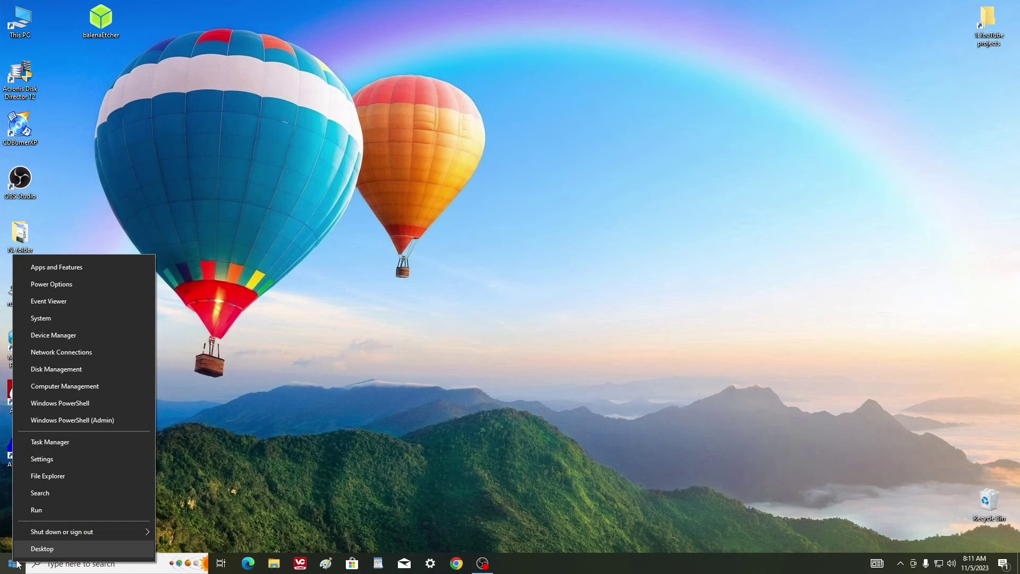
pyautogui.click(123, 371)
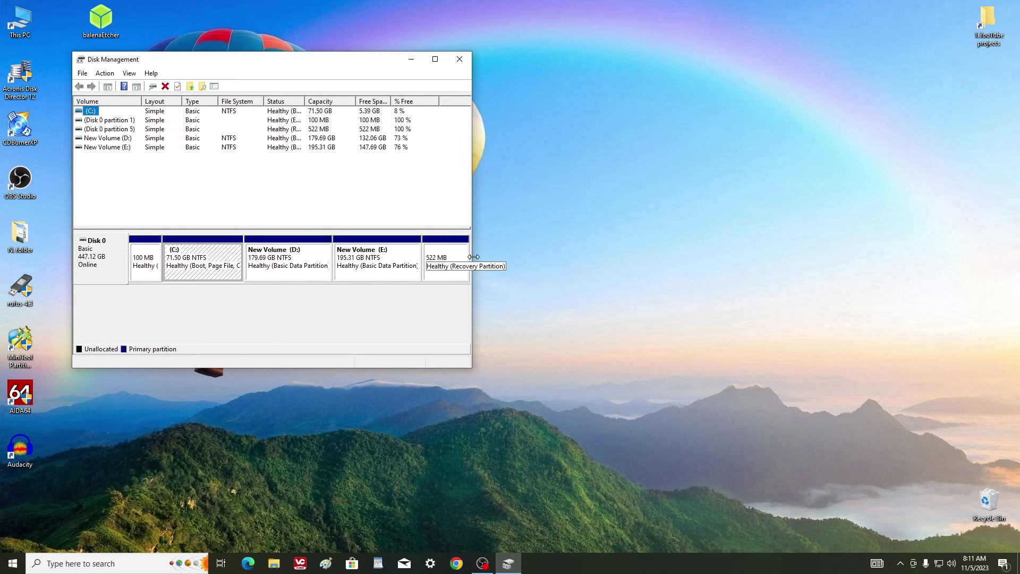
pyautogui.moveTo(473, 257); pyautogui.dragTo(633, 258)
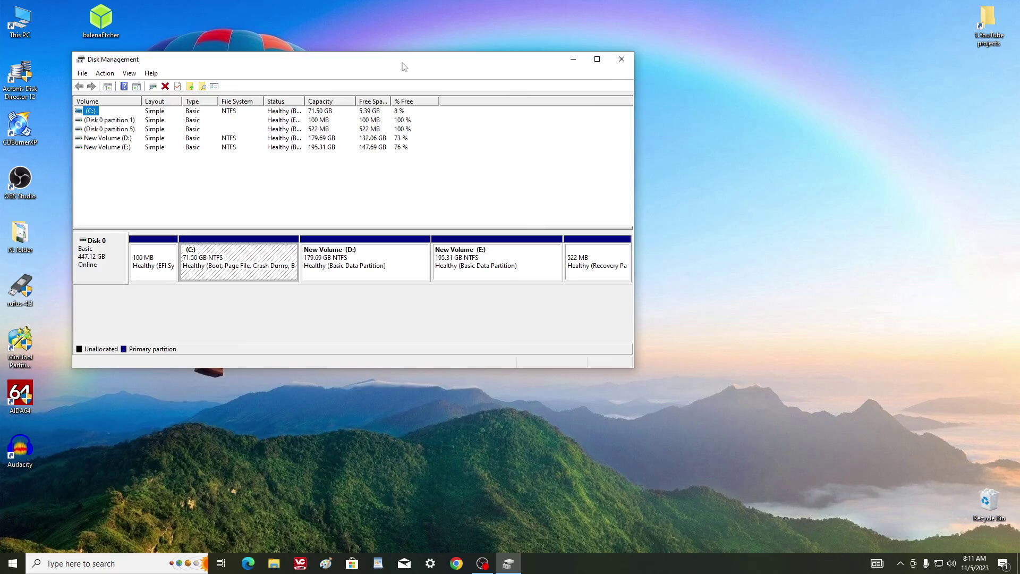
pyautogui.moveTo(402, 67); pyautogui.dragTo(556, 119)
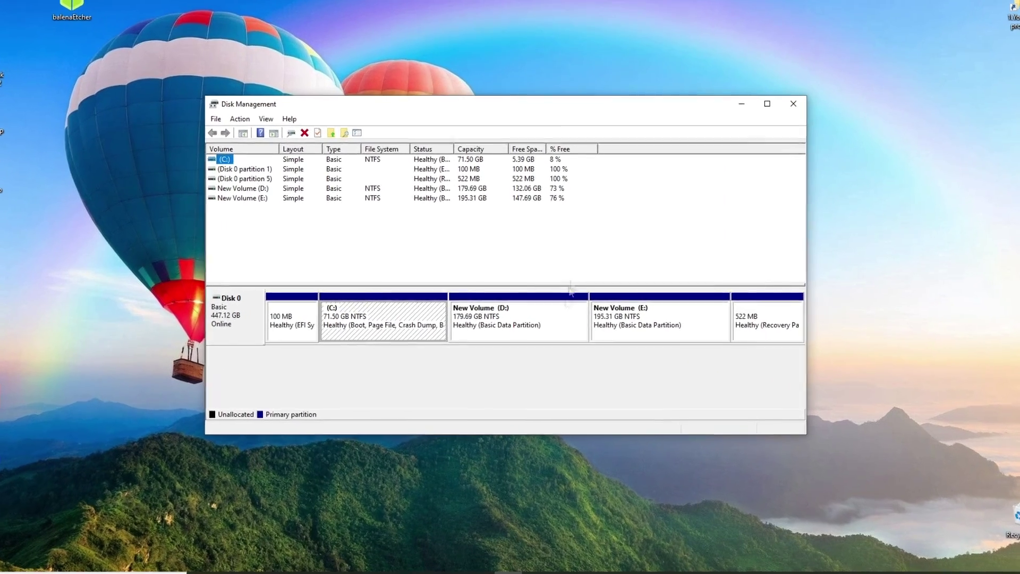
# Step: Delete New Volume (D:), confirming the warning, leaving 179.69 GB unallocated beside C:
pyautogui.rightClick(490, 338)
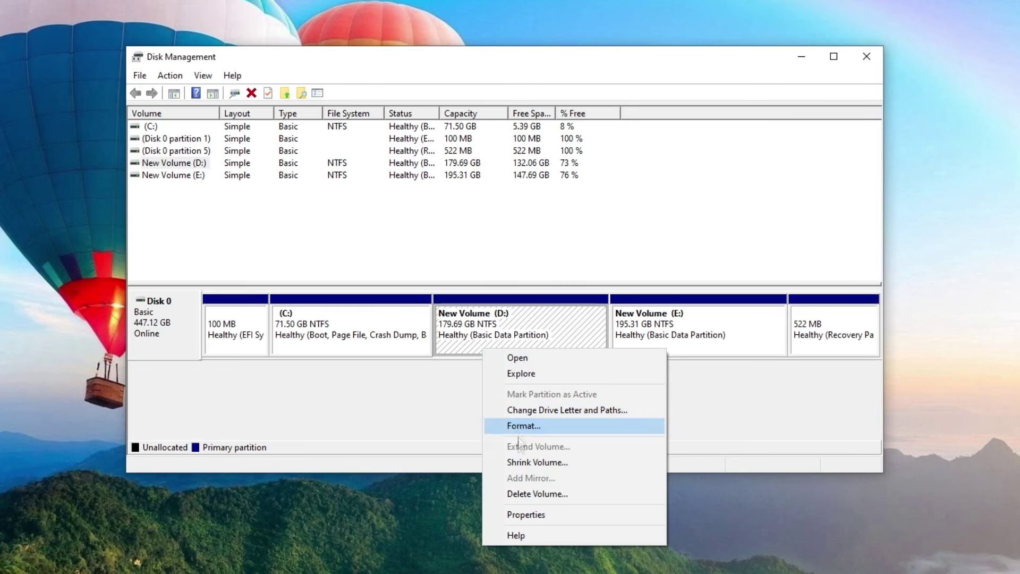
pyautogui.click(619, 501)
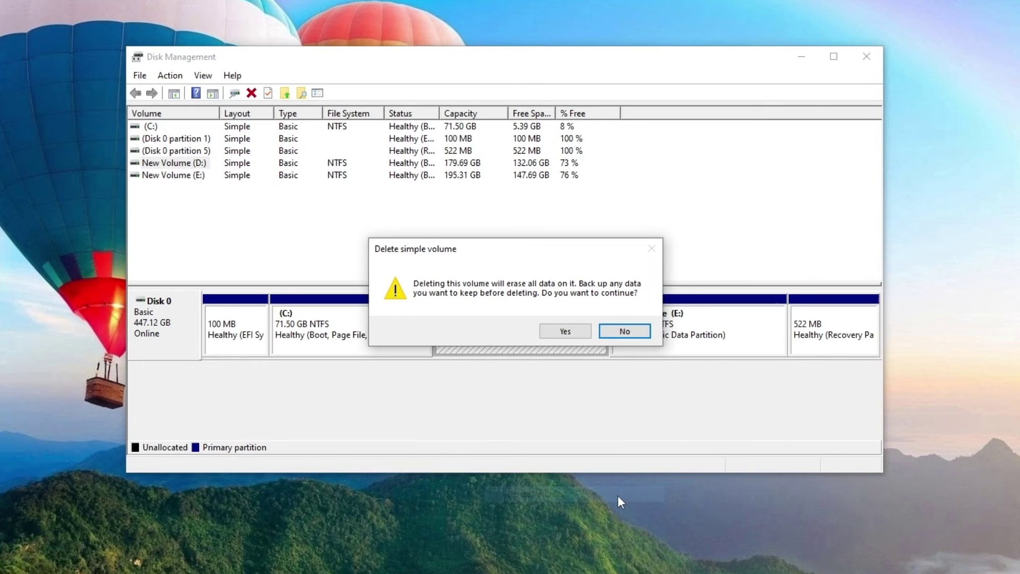
pyautogui.click(565, 331)
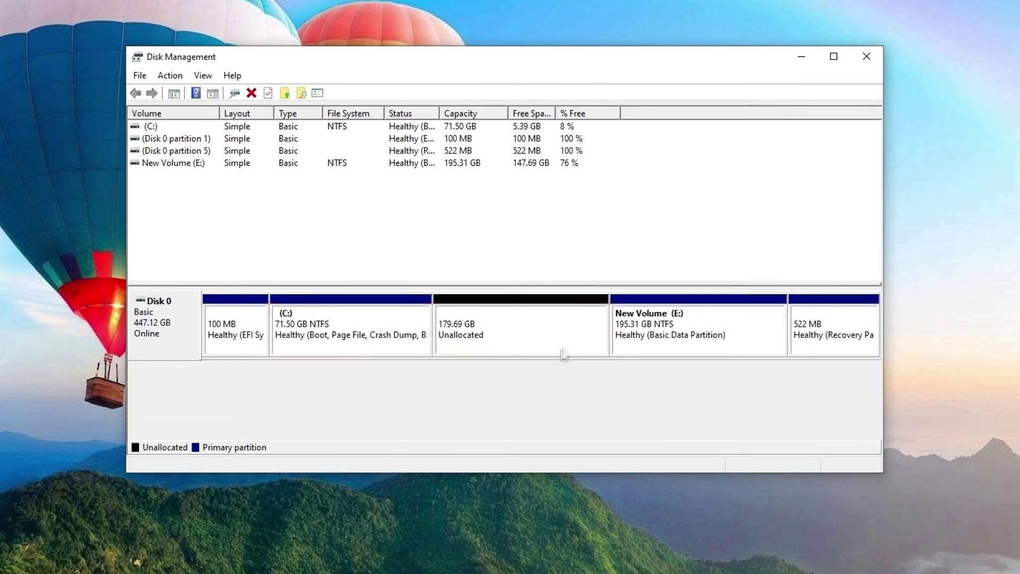
pyautogui.click(378, 351)
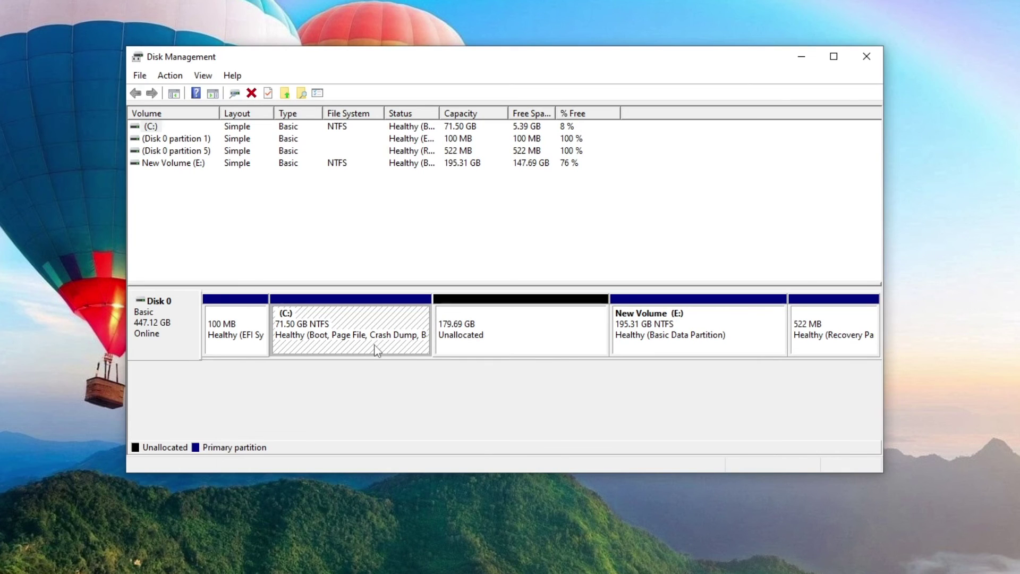
# Step: Extend C: with all 184000 MB of unallocated space, growing it to 251.19 GB
pyautogui.rightClick(378, 351)
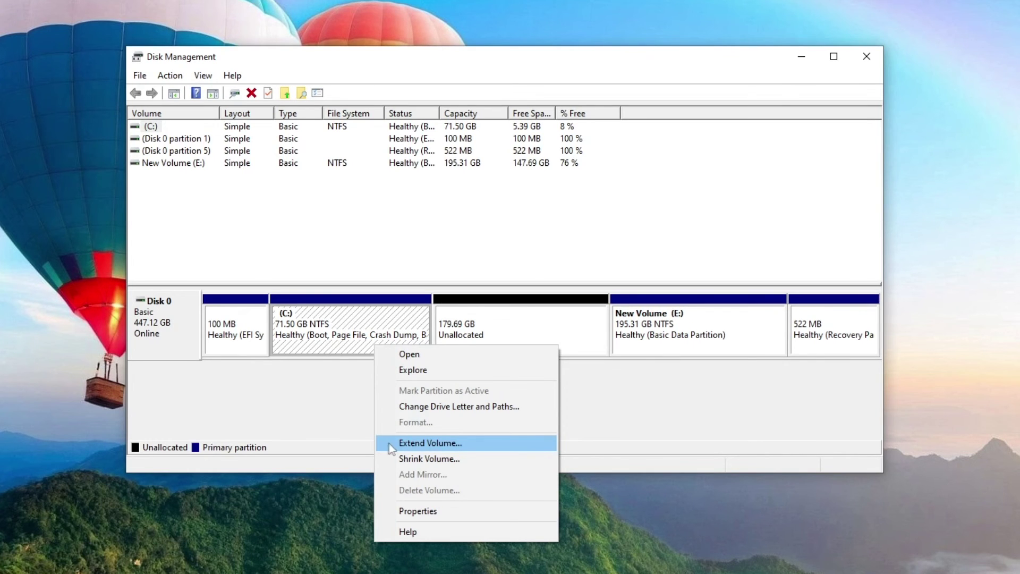
pyautogui.click(490, 444)
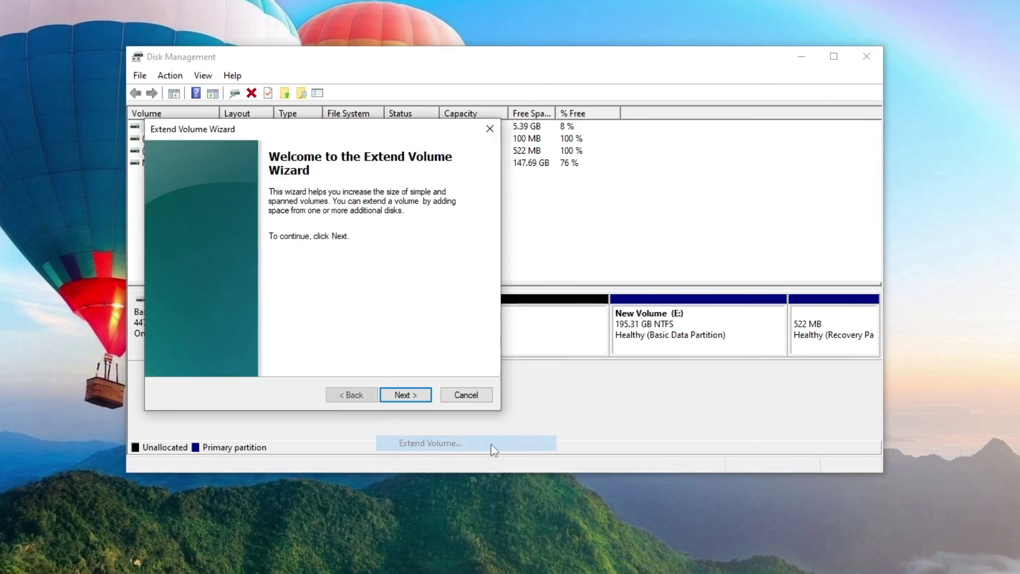
pyautogui.click(404, 394)
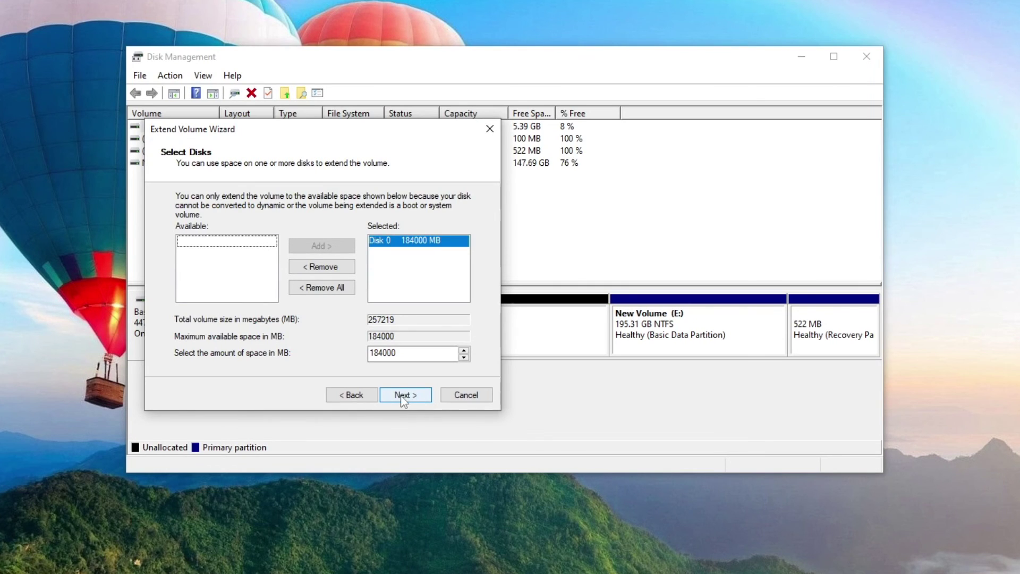
pyautogui.click(404, 395)
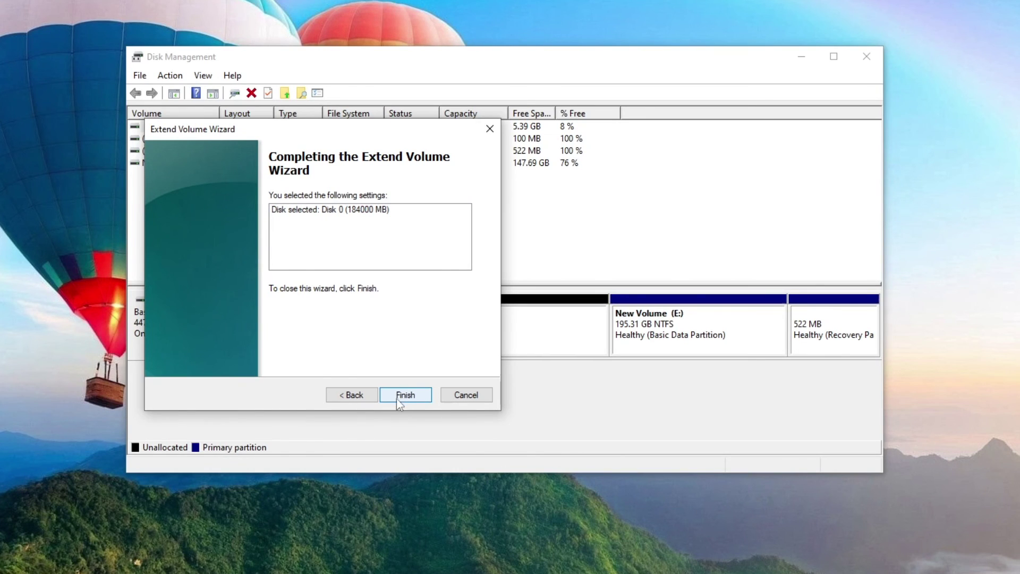
pyautogui.click(394, 402)
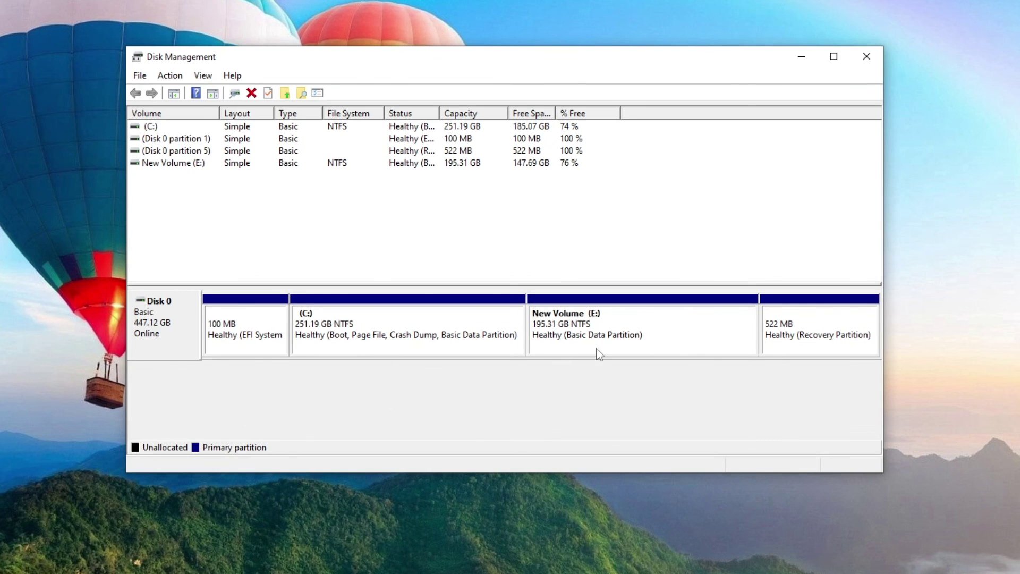
# Step: Close Disk Management and check in File Explorer's This PC that Local Disk (C:) shows 185 GB free of 251 GB
pyautogui.click(867, 57)
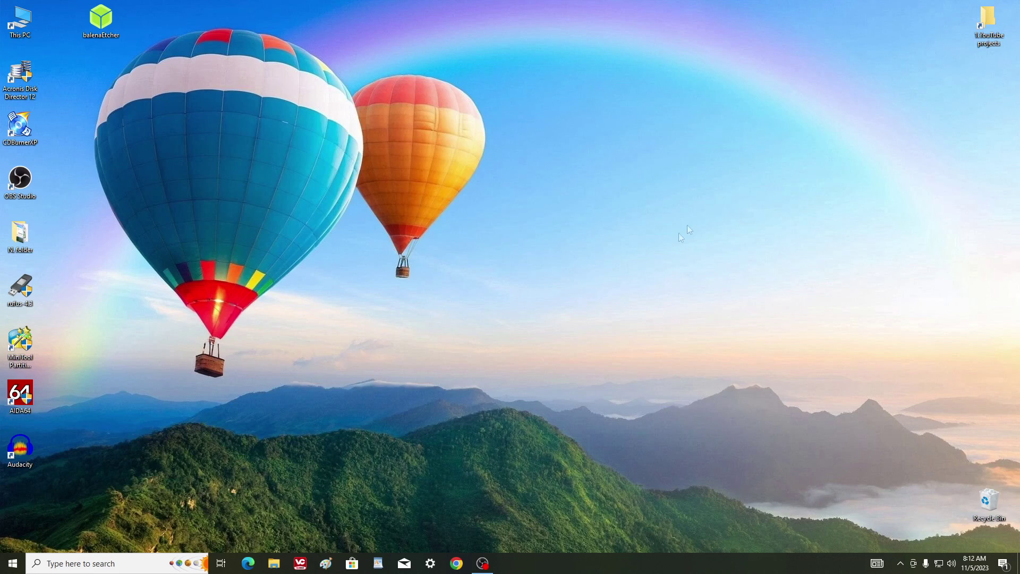
pyautogui.click(274, 563)
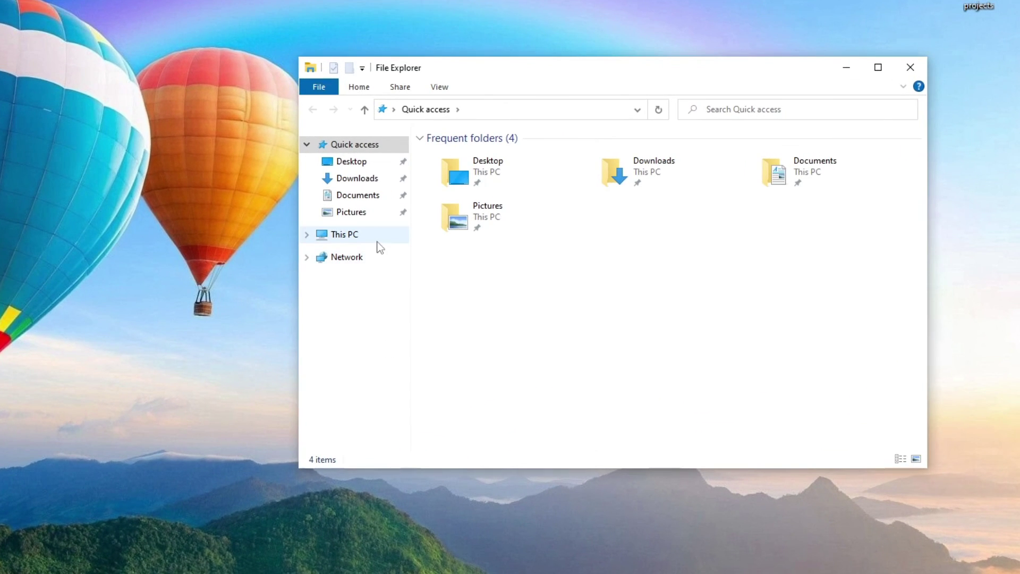
pyautogui.click(379, 244)
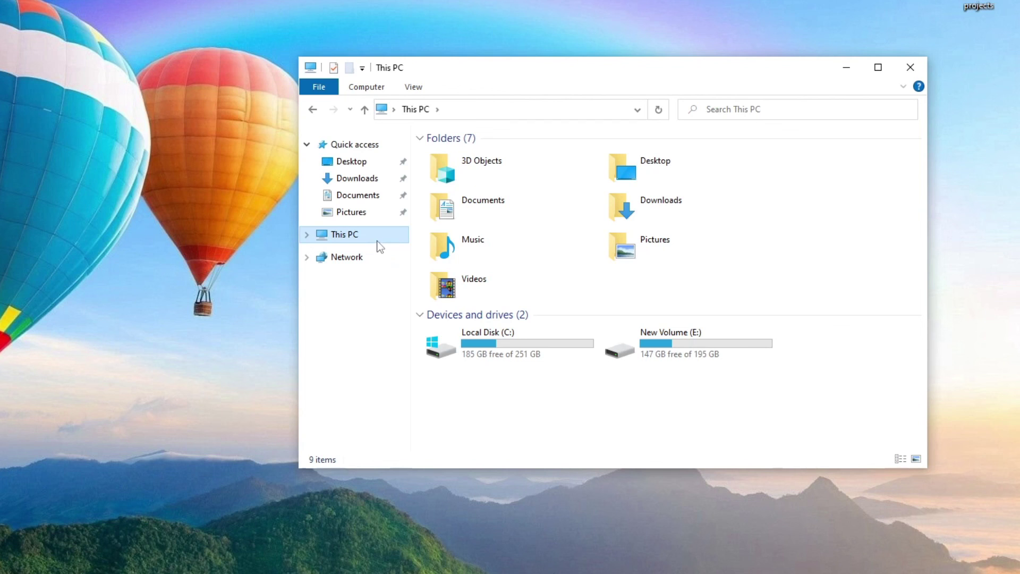